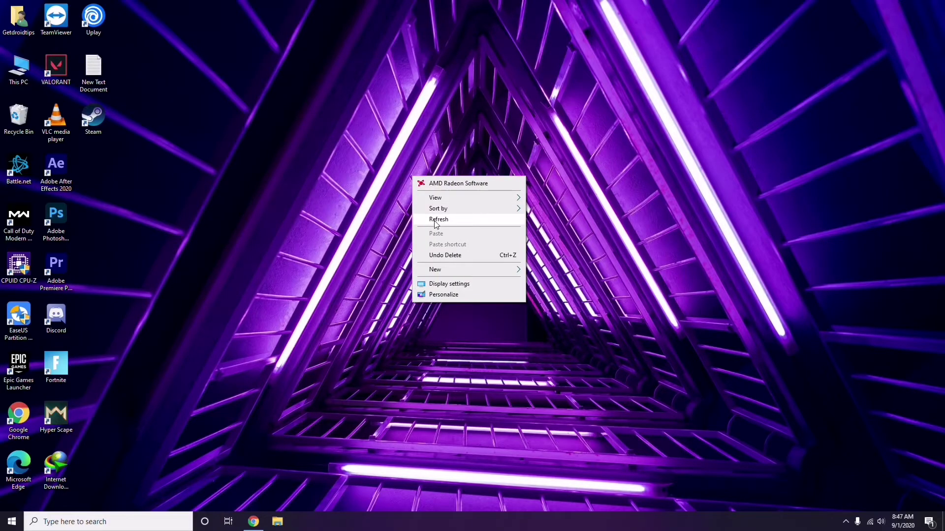
# Refresh the desktop.
pyautogui.click(452, 203)
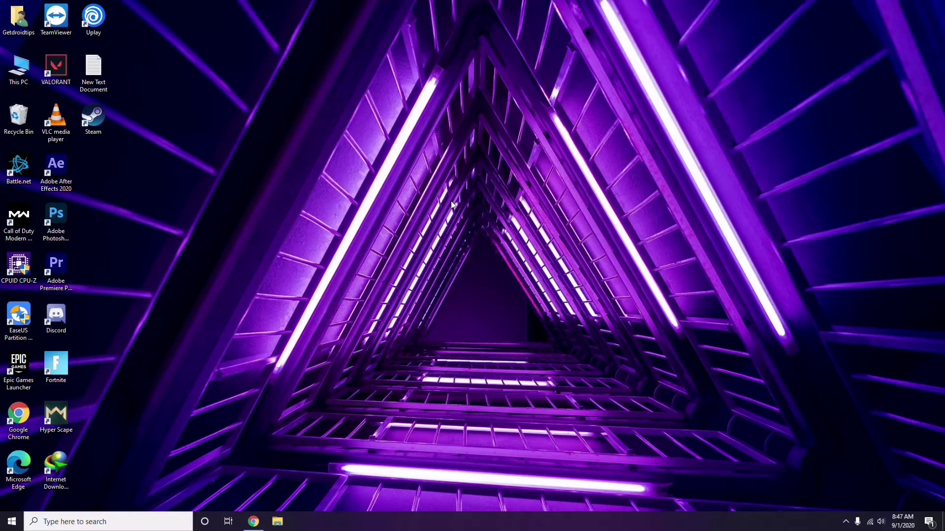
pyautogui.rightClick(358, 141)
pyautogui.click(389, 182)
# Open Computer Management for this computer, view the hardware device list, then close it.
pyautogui.click(21, 83)
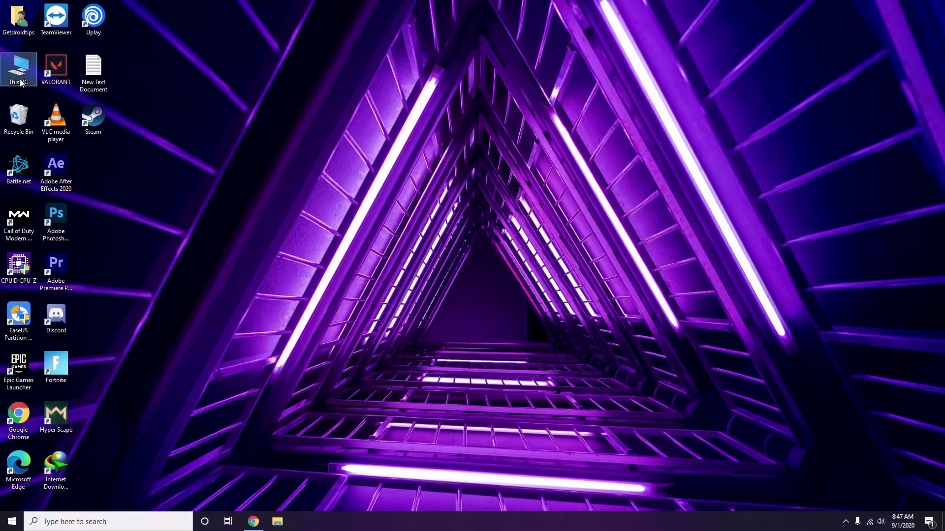
pyautogui.rightClick(22, 82)
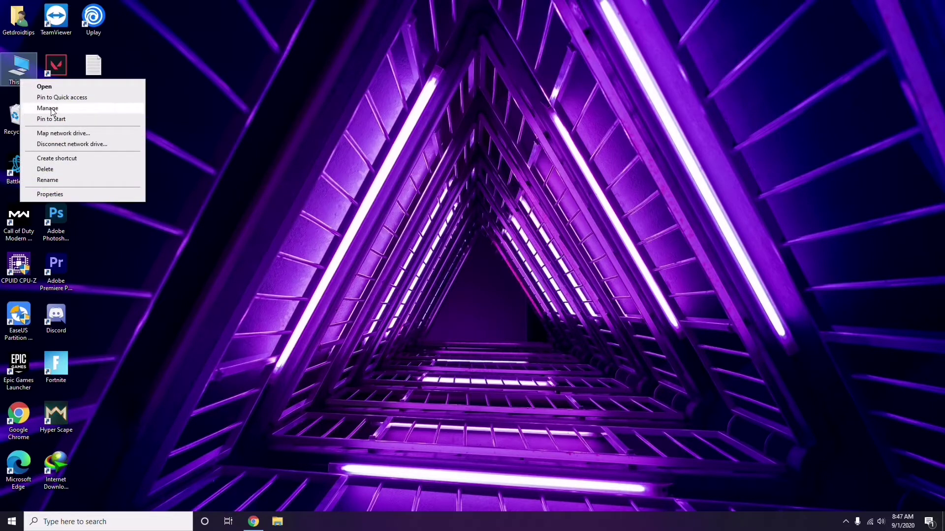
pyautogui.press('Escape')
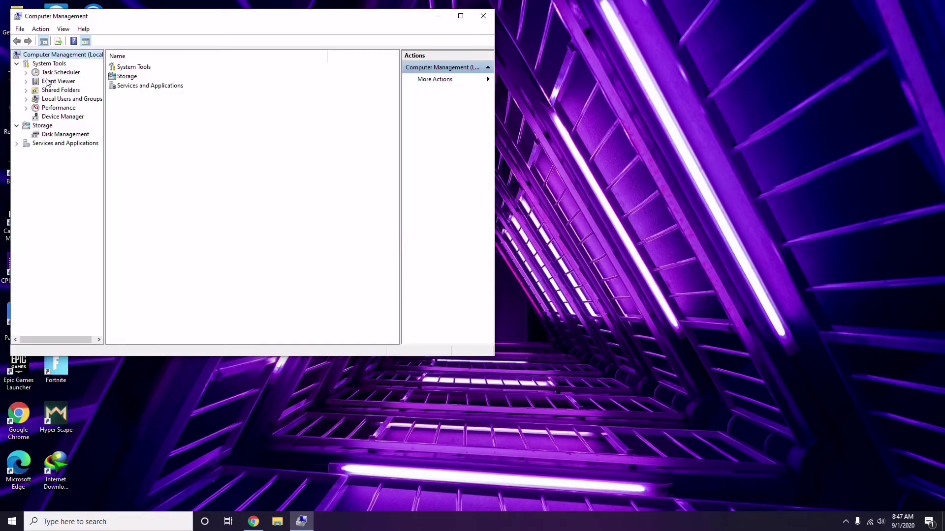
pyautogui.click(57, 116)
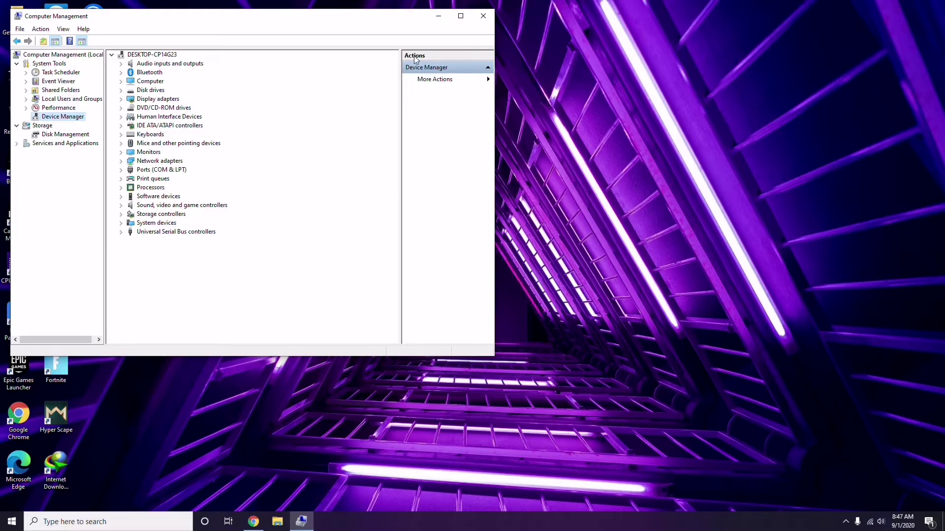
pyautogui.click(483, 16)
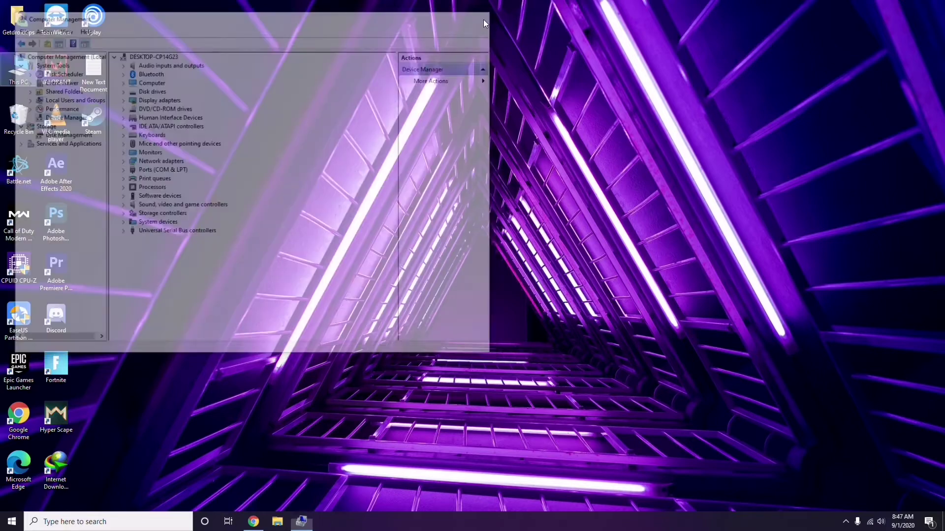
# Review Radeon Software's driver details, global graphics and display settings, then close it.
pyautogui.click(847, 526)
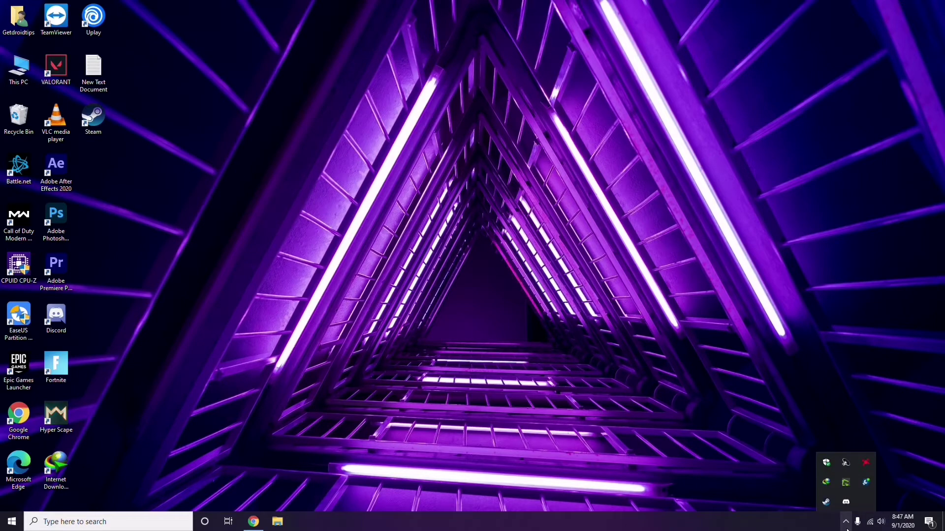
pyautogui.click(865, 465)
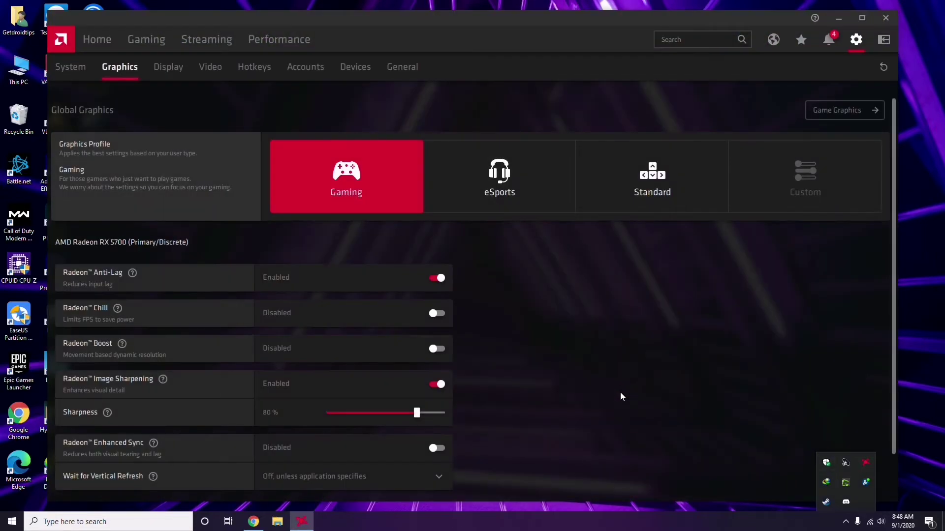
pyautogui.click(82, 71)
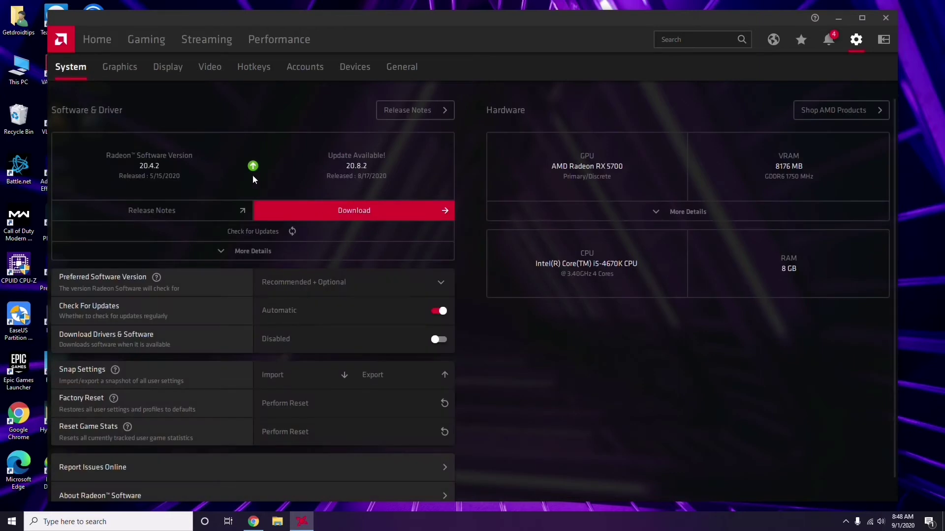
pyautogui.click(116, 70)
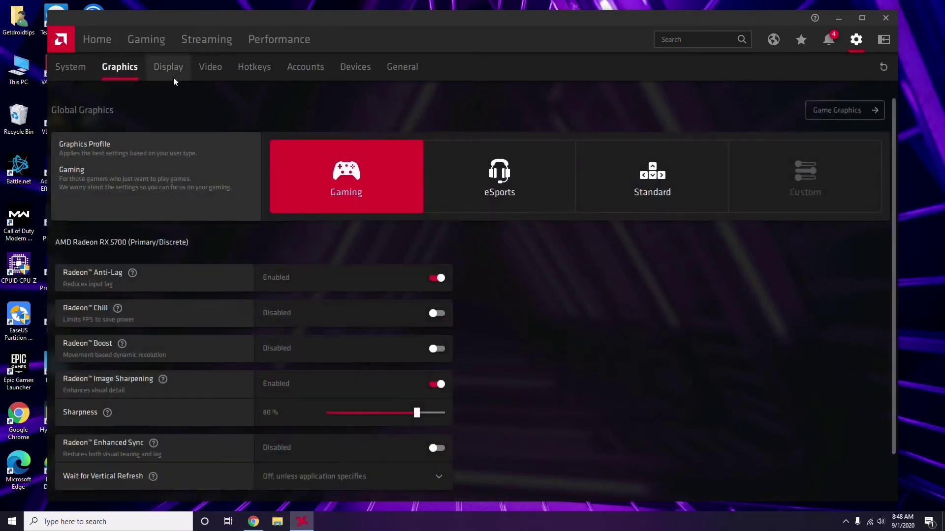
pyautogui.click(179, 76)
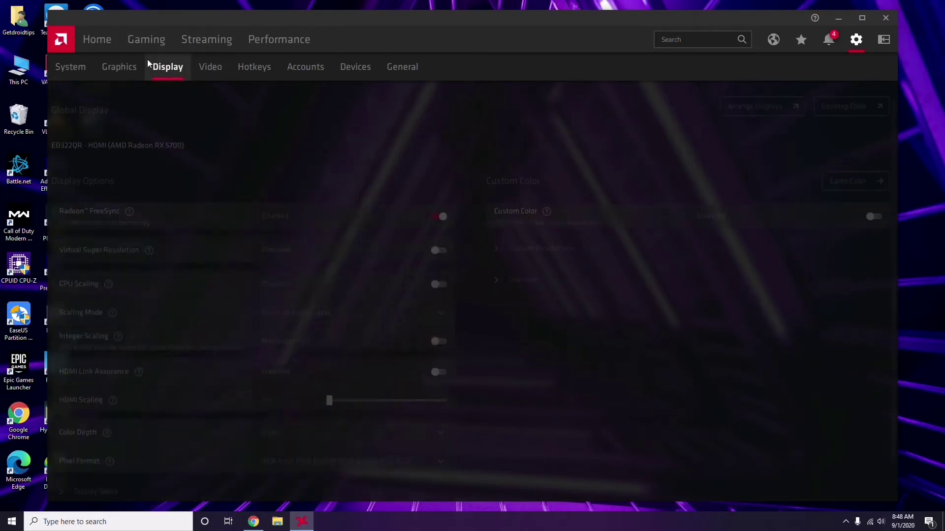
pyautogui.click(104, 45)
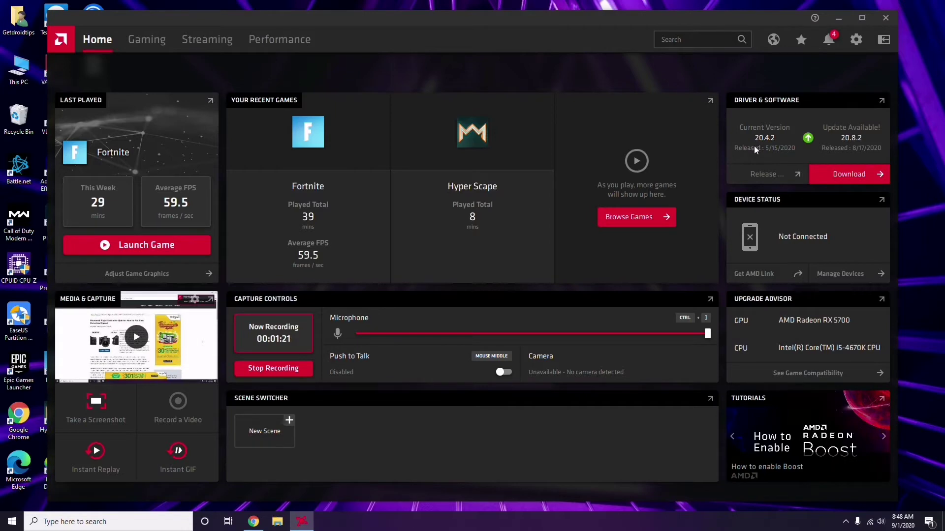
pyautogui.click(890, 18)
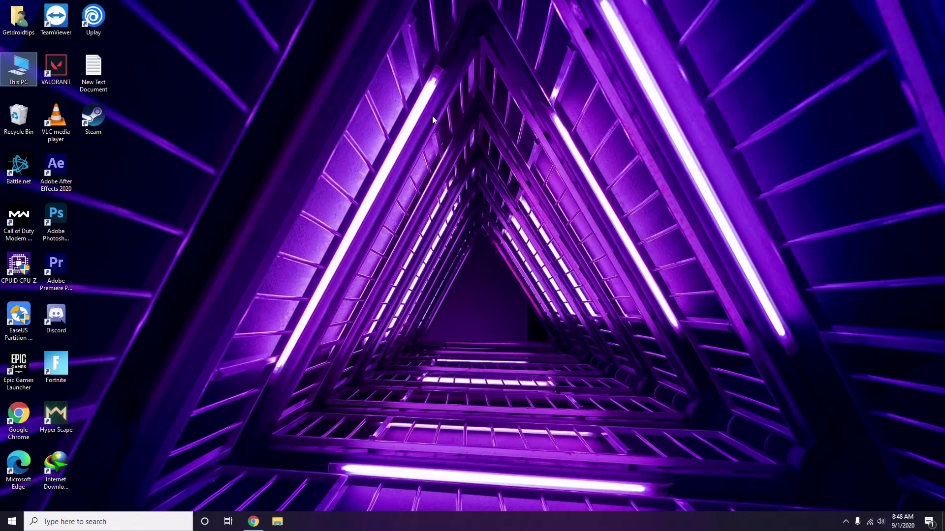
# Launch Steam, disable the Steam Overlay in In-Game settings, save, and close Steam.
pyautogui.rightClick(198, 128)
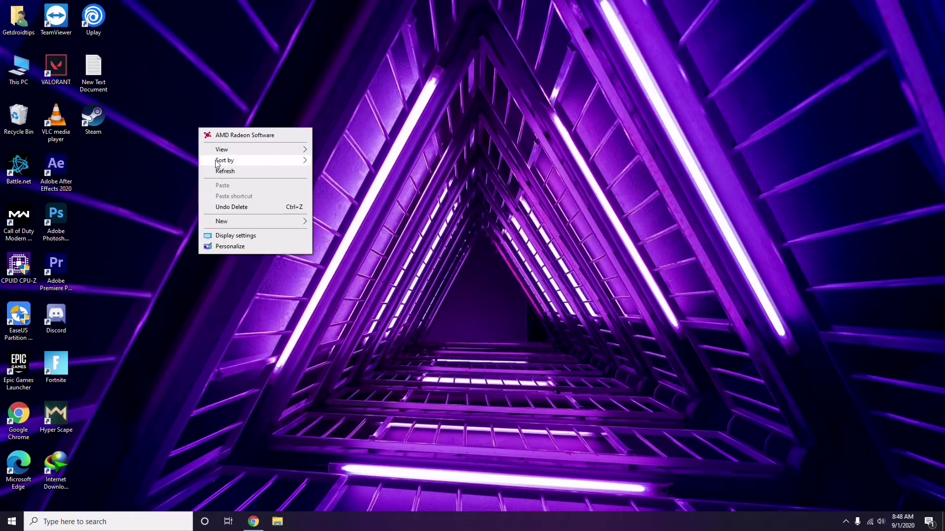
pyautogui.click(216, 173)
pyautogui.doubleClick(96, 126)
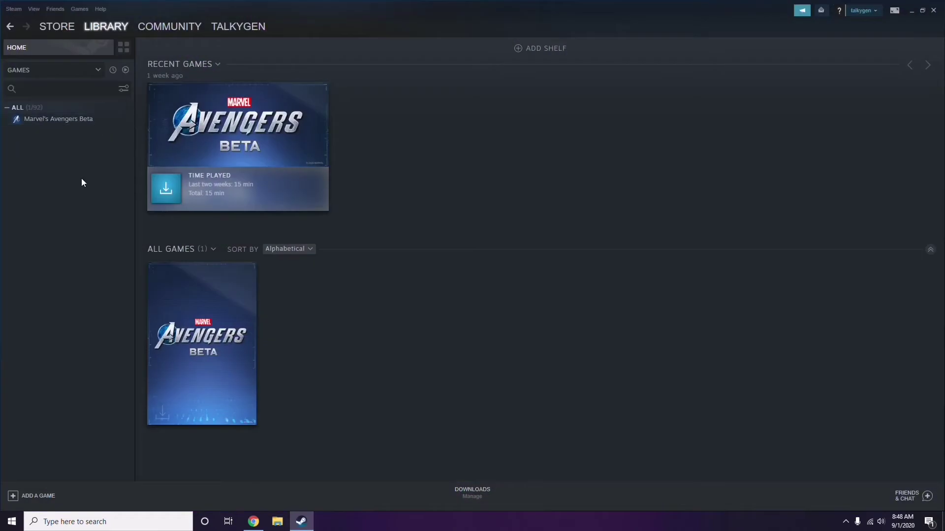
pyautogui.click(12, 10)
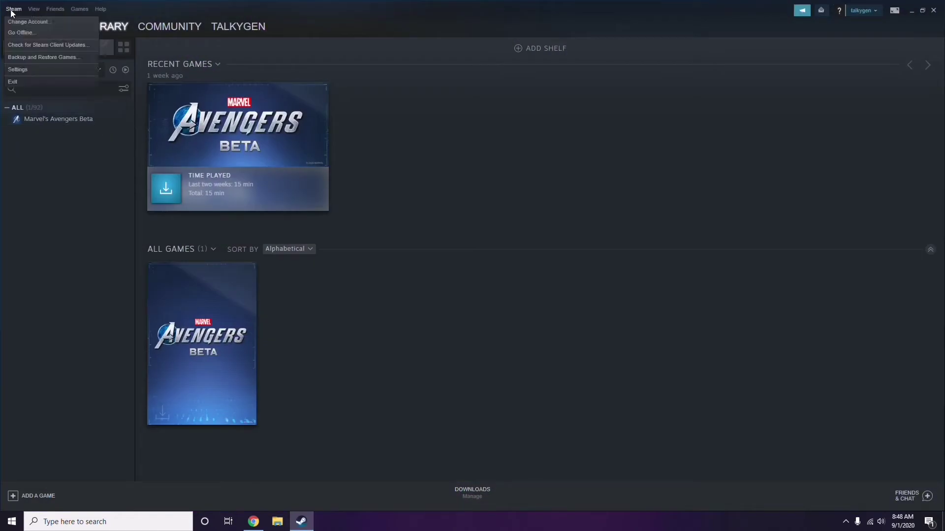
pyautogui.click(31, 70)
pyautogui.moveTo(574, 185); pyautogui.dragTo(524, 109)
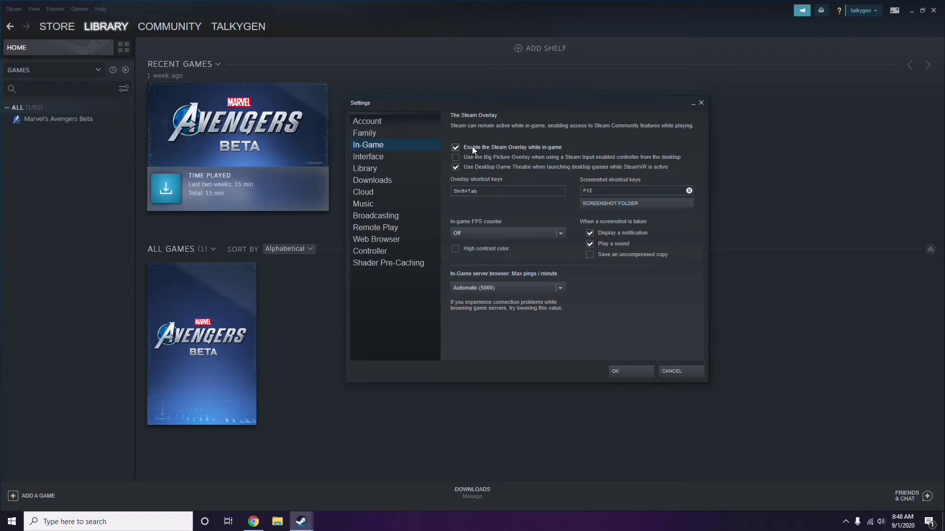
pyautogui.click(517, 149)
pyautogui.click(621, 371)
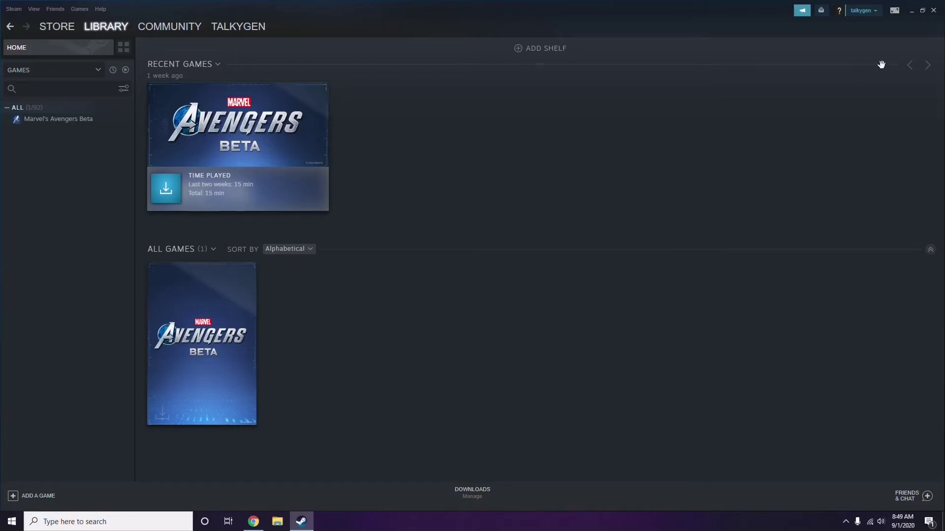
pyautogui.click(933, 11)
# Open Discord's User Settings and select the Voice & Video page.
pyautogui.rightClick(387, 163)
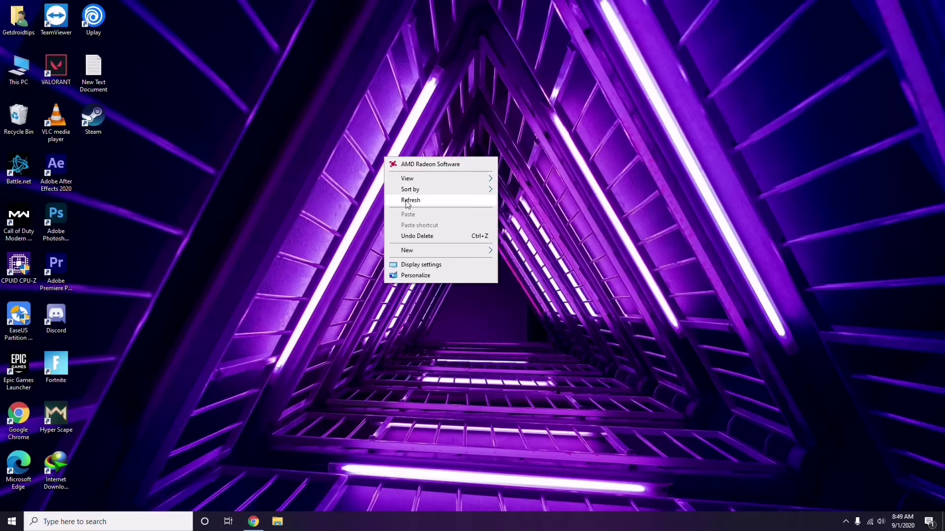
pyautogui.click(408, 205)
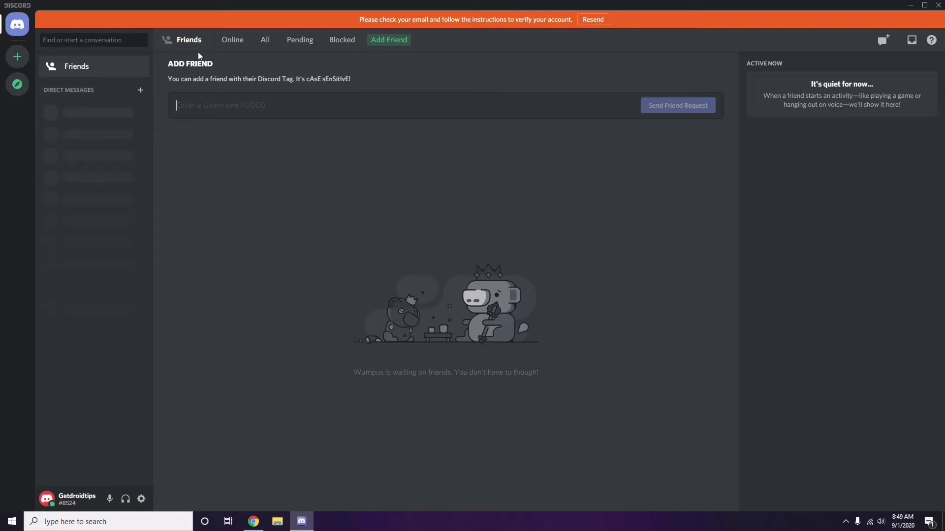
pyautogui.click(142, 500)
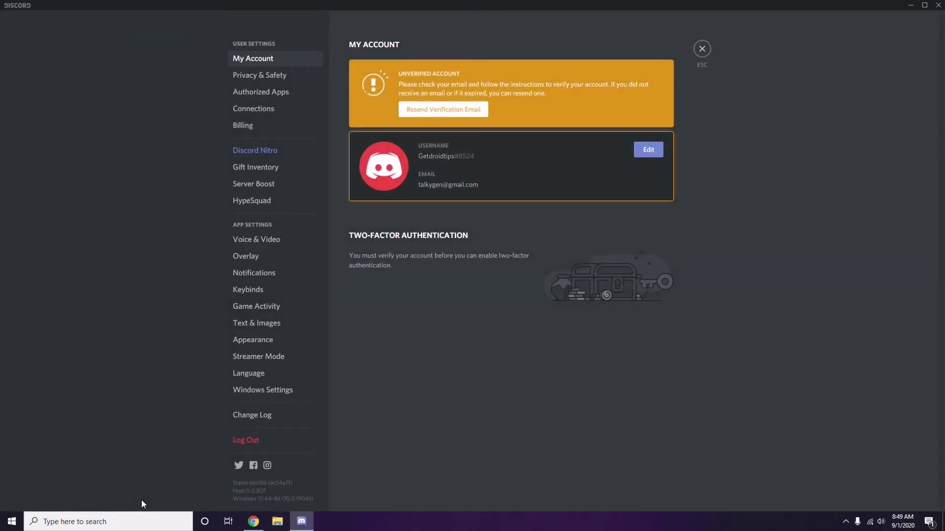
pyautogui.click(251, 240)
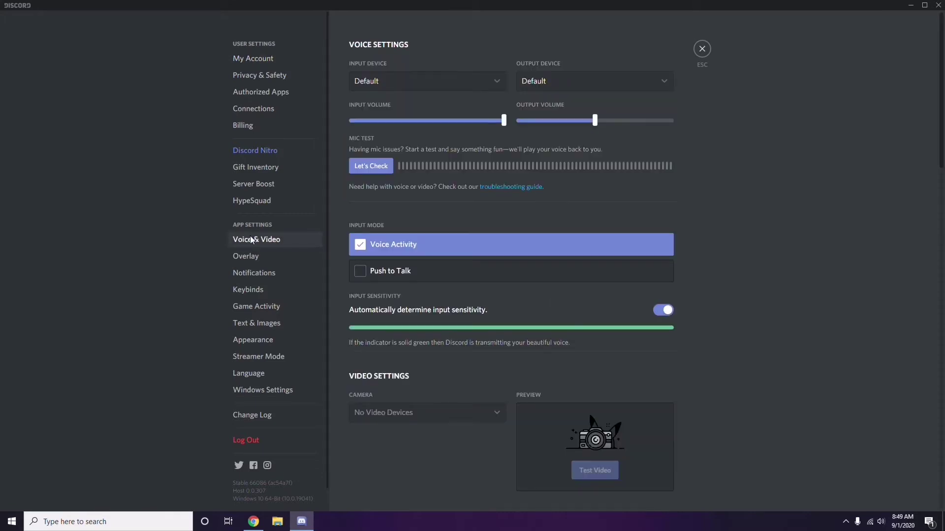
# Switch off the OpenH264 Video Codec under Video Codec, then go to the Overlay page.
pyautogui.scroll(-2, 722, 238)
pyautogui.scroll(-6, 720, 237)
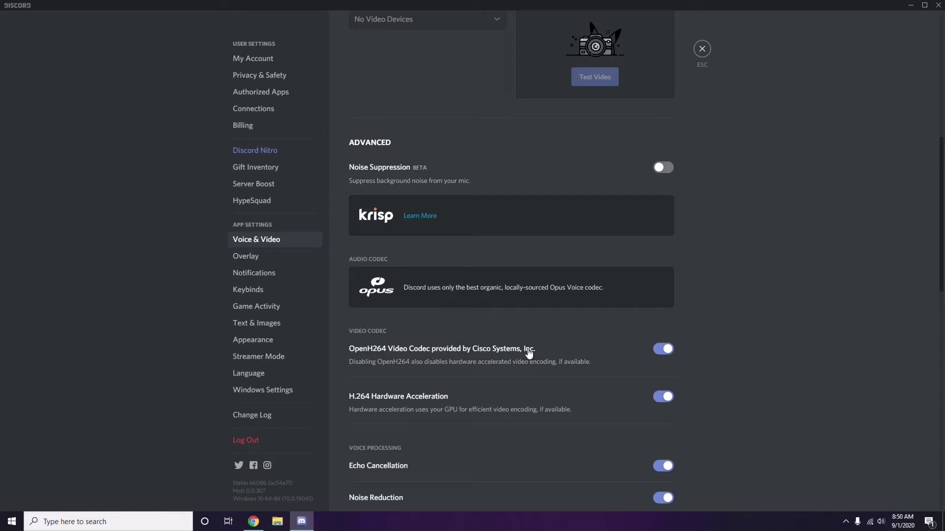
pyautogui.click(658, 349)
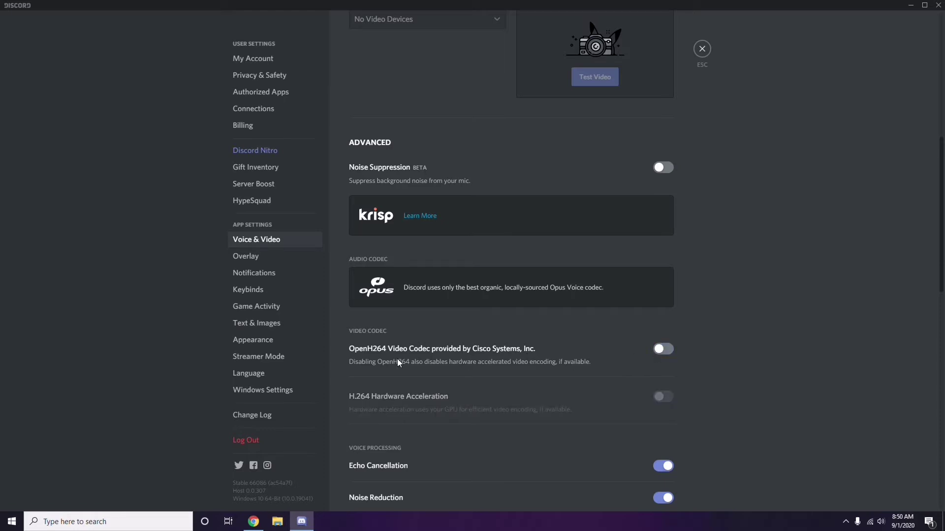
pyautogui.scroll(-6, 488, 351)
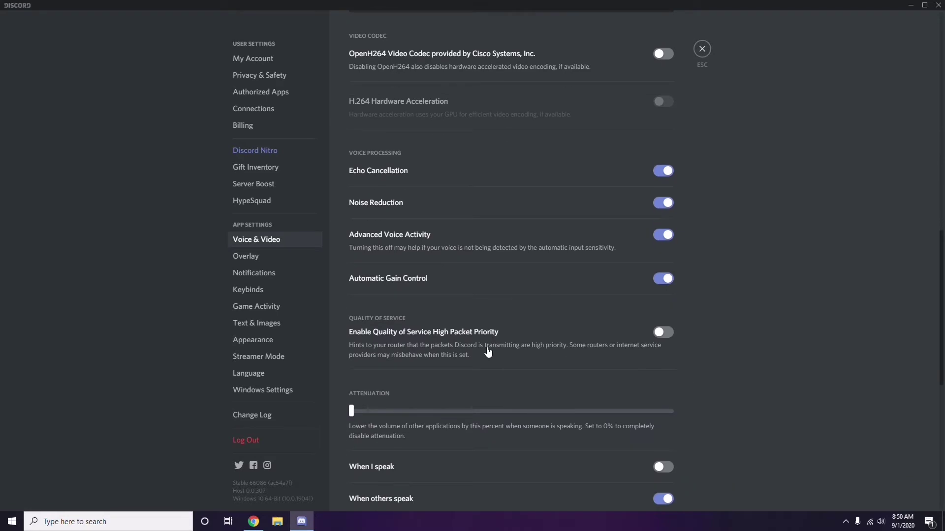
pyautogui.scroll(1, 487, 352)
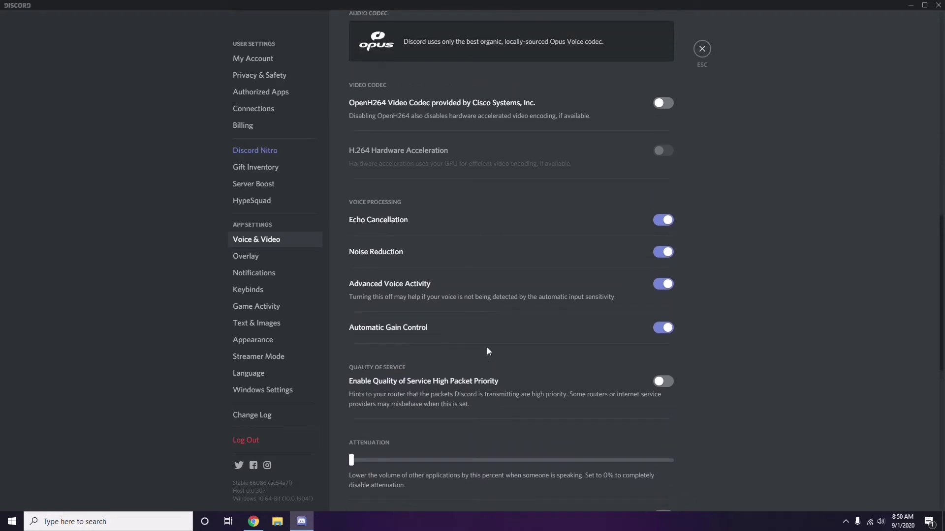
pyautogui.click(247, 258)
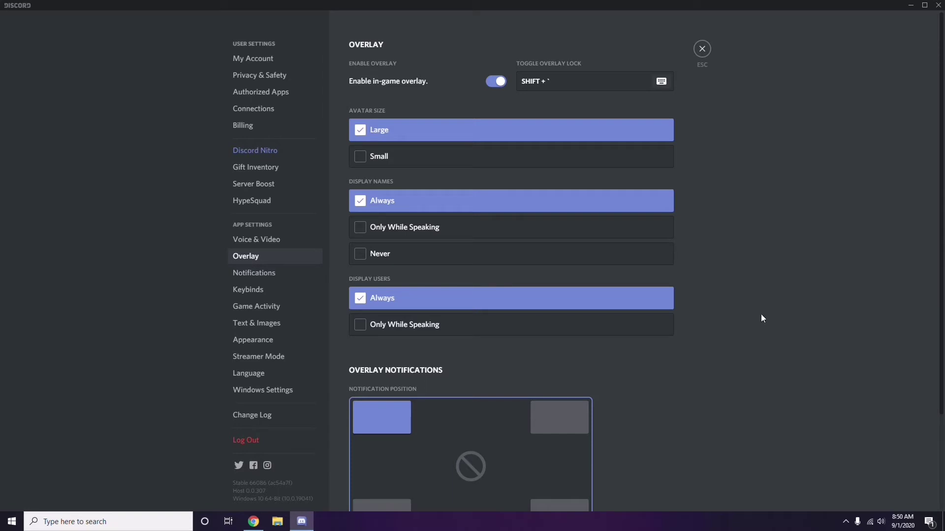
# Switch off Discord's Enable in-game overlay toggle.
pyautogui.scroll(-1, 731, 260)
pyautogui.scroll(1, 732, 259)
pyautogui.click(493, 82)
# In Appearance > Advanced, toggle Hardware Acceleration off, prompting a quit-and-relaunch confirmation.
pyautogui.click(260, 341)
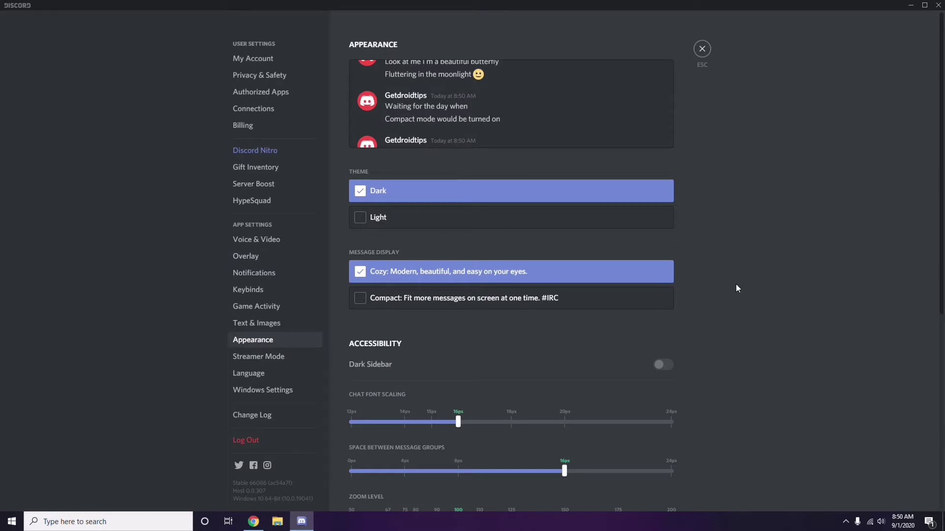
pyautogui.scroll(-6, 737, 285)
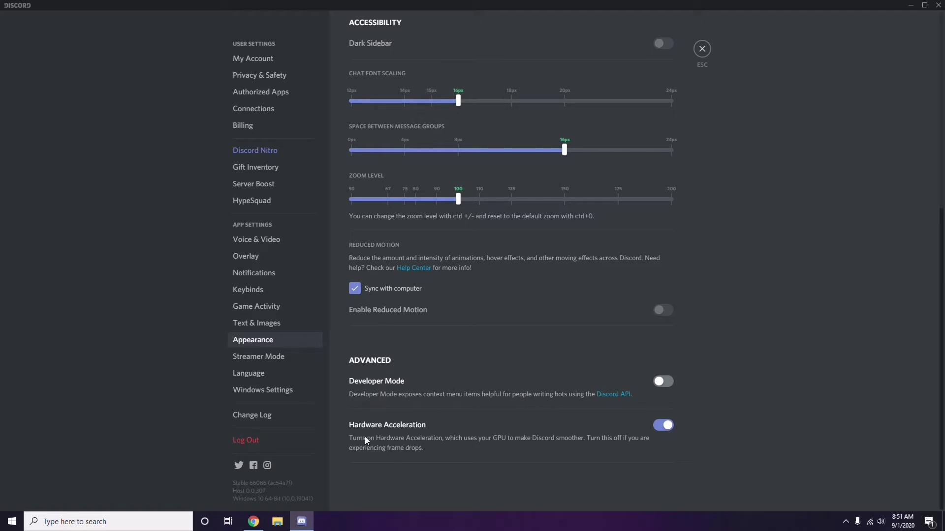
pyautogui.click(663, 425)
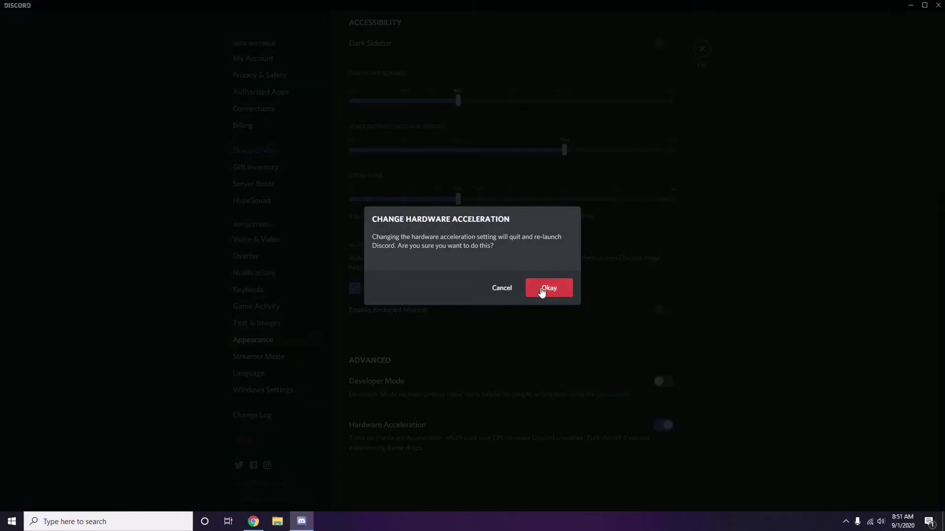